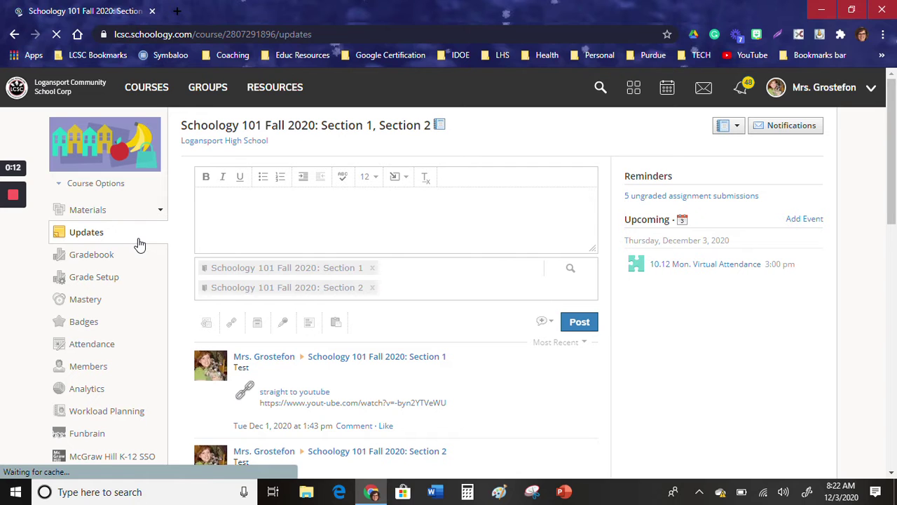
# Start a new test/quiz in the course materials and name it Virtual Attendance.
pyautogui.click(88, 209)
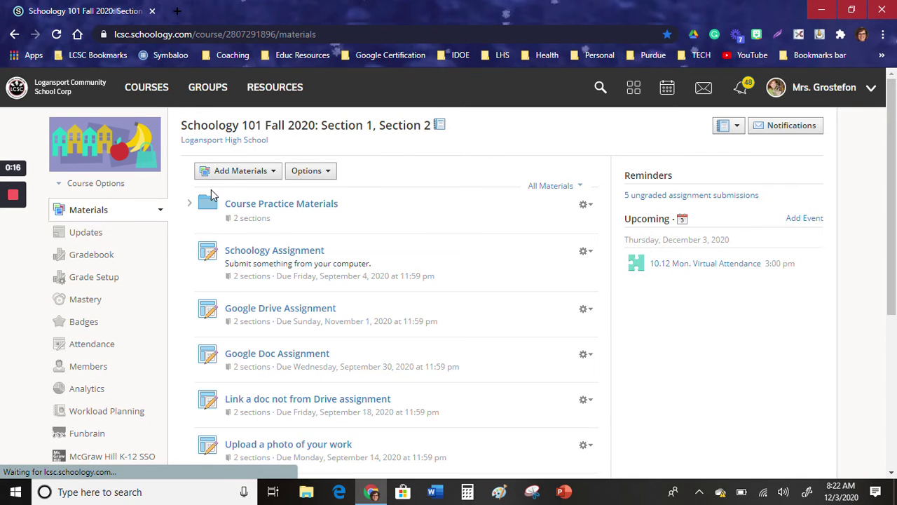
pyautogui.click(228, 175)
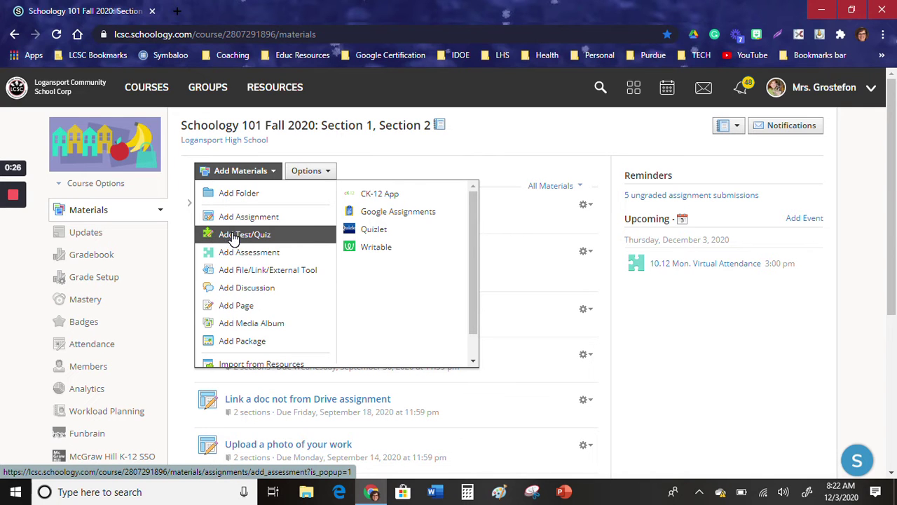
pyautogui.click(234, 239)
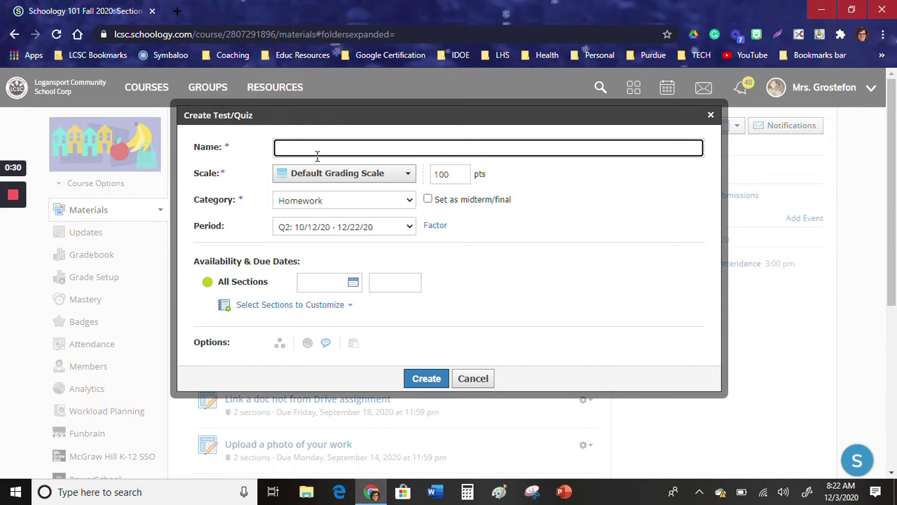
pyautogui.write('Virtual')
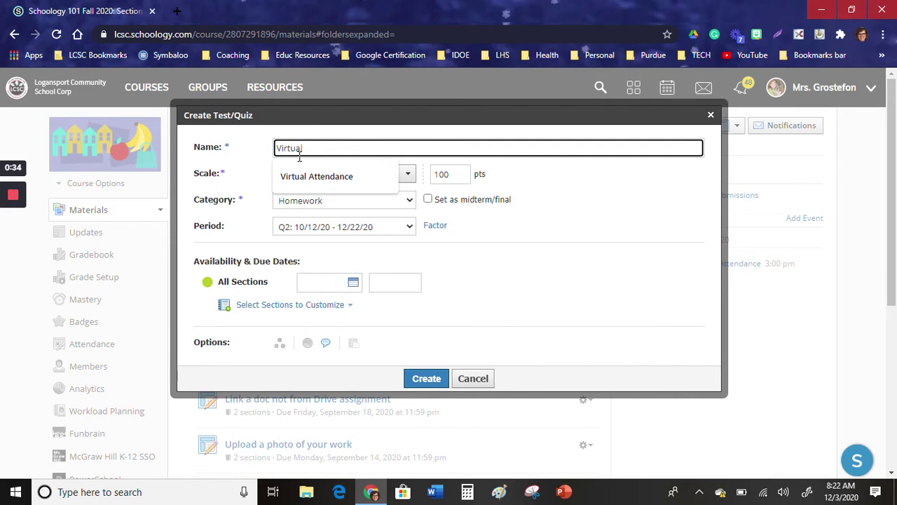
pyautogui.click(290, 175)
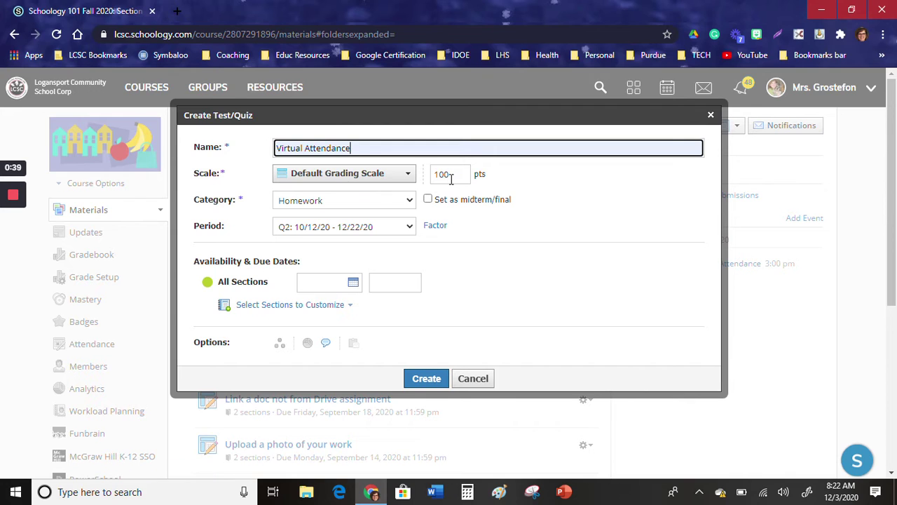
# Set the quiz's due date for all sections to December 3, 2020 and create the quiz.
pyautogui.click(411, 201)
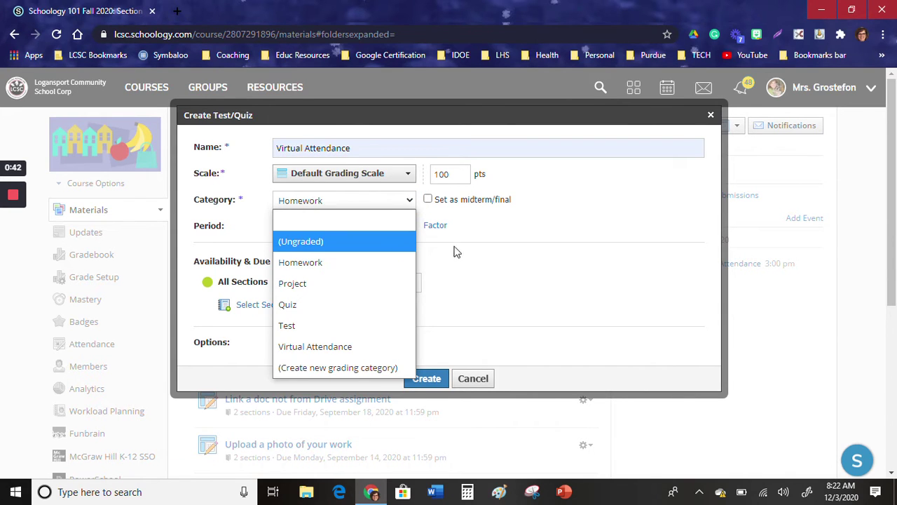
pyautogui.click(479, 237)
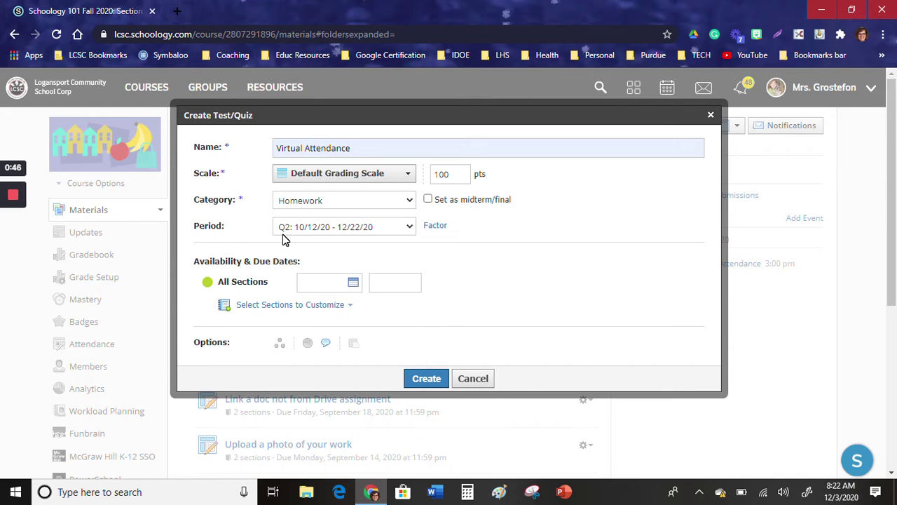
pyautogui.click(352, 284)
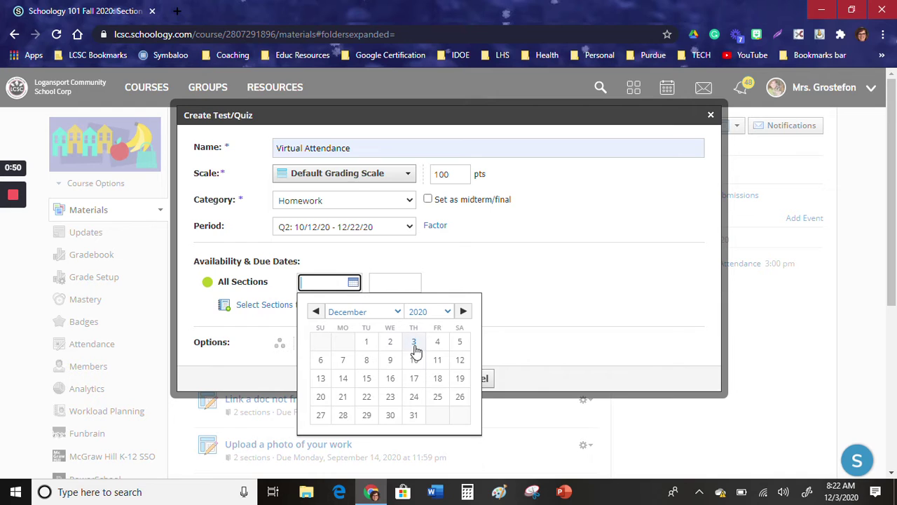
pyautogui.click(413, 342)
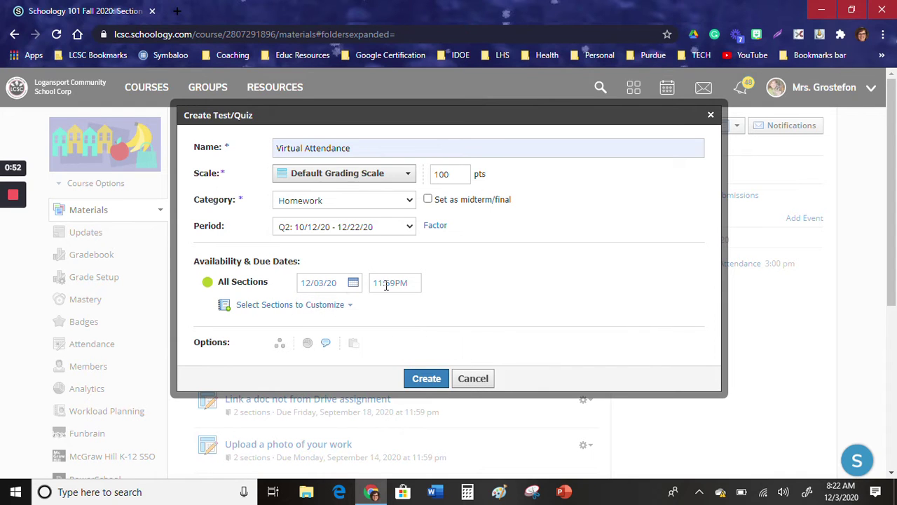
pyautogui.click(427, 379)
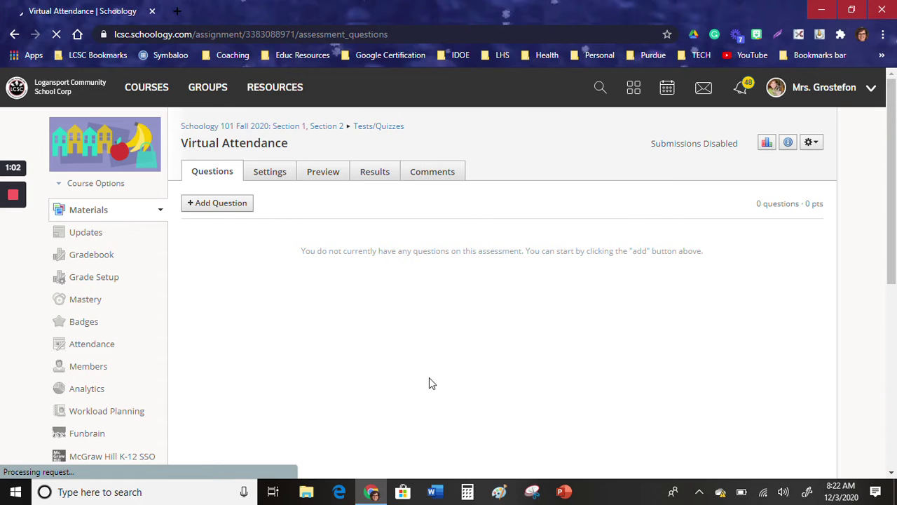
# Add a true/false question reading "I am attending virtually today." with True as the correct answer, worth 1 point.
pyautogui.click(195, 204)
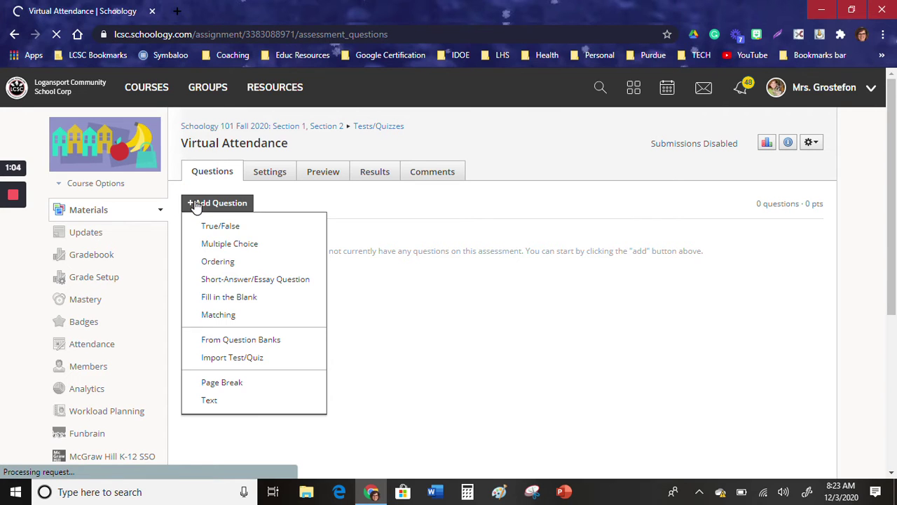
pyautogui.click(201, 226)
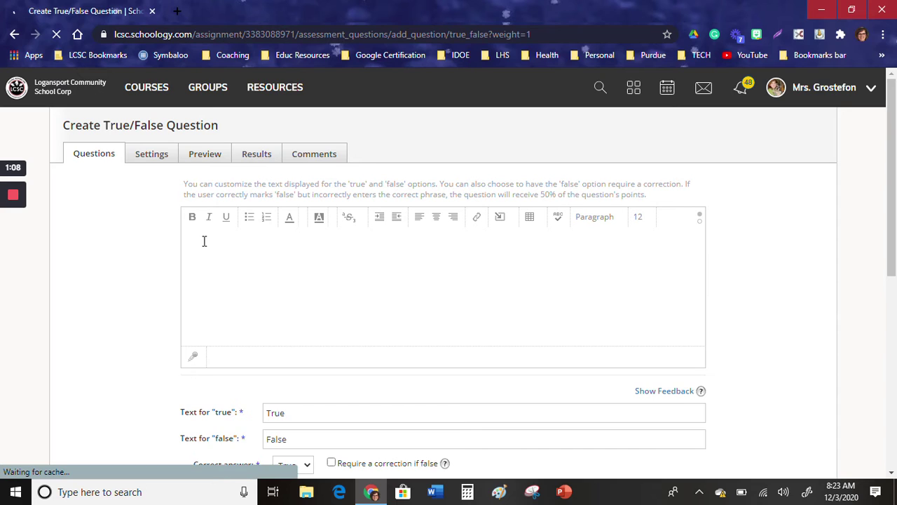
pyautogui.click(205, 238)
pyautogui.write('I am attending virtually today.')
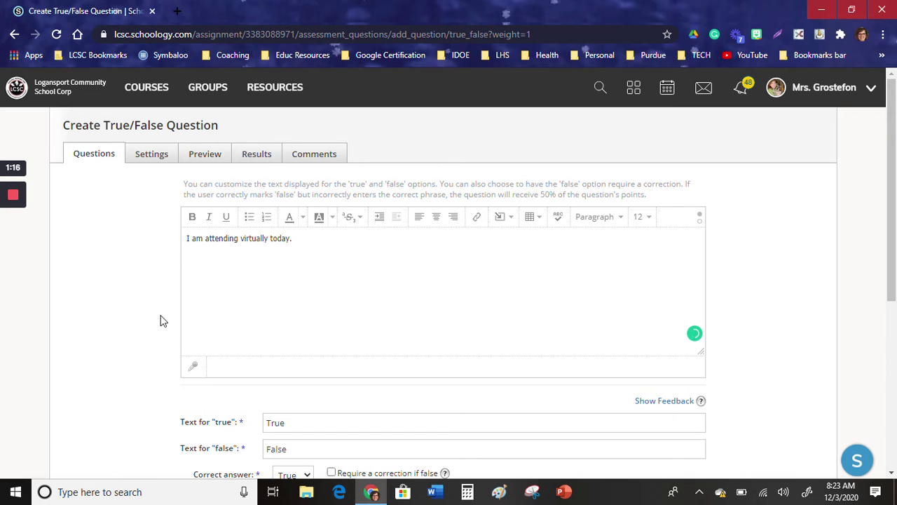
pyautogui.scroll(-3, 160, 321)
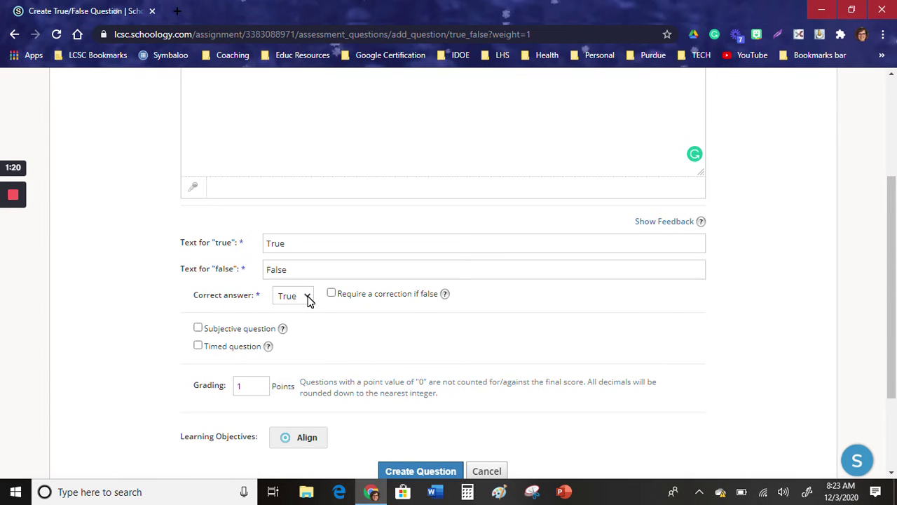
pyautogui.scroll(-2, 308, 312)
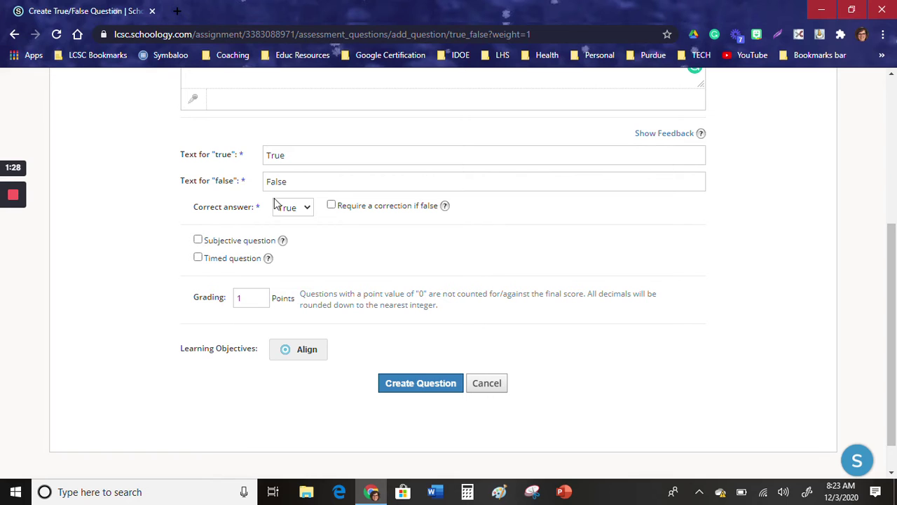
pyautogui.click(236, 303)
pyautogui.click(395, 387)
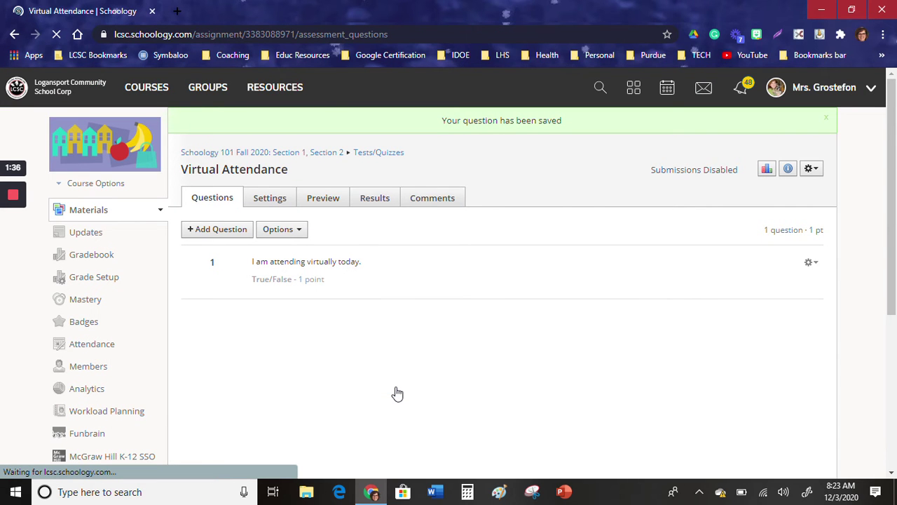
# In the quiz settings, enable submissions for a from-until period starting 12/03/20 at 08:00AM.
pyautogui.click(270, 200)
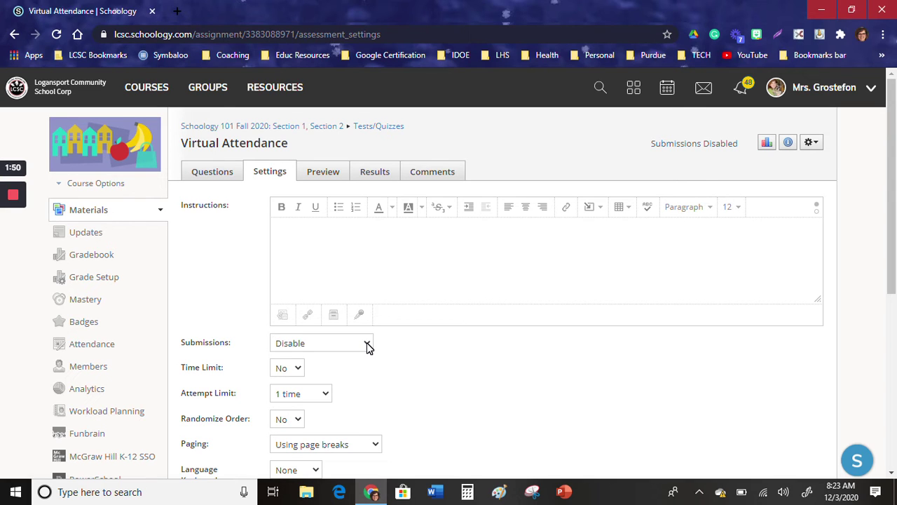
pyautogui.click(366, 344)
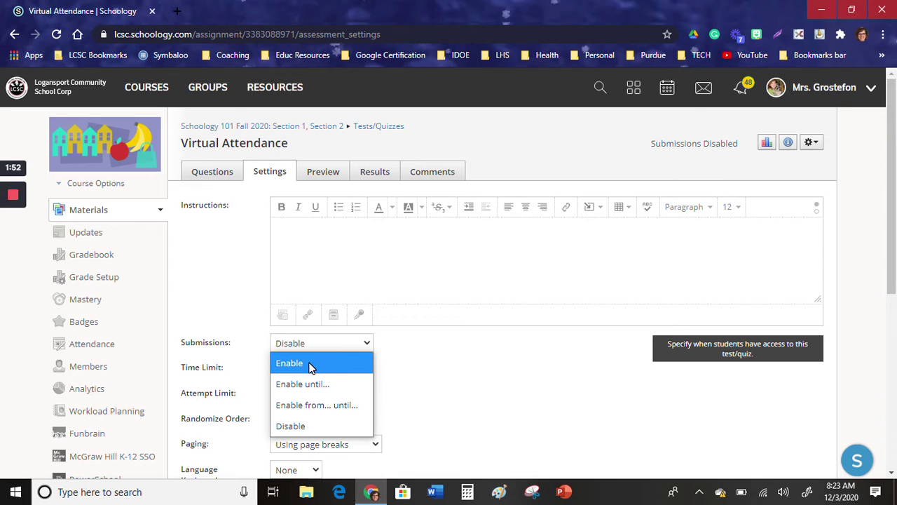
pyautogui.click(297, 406)
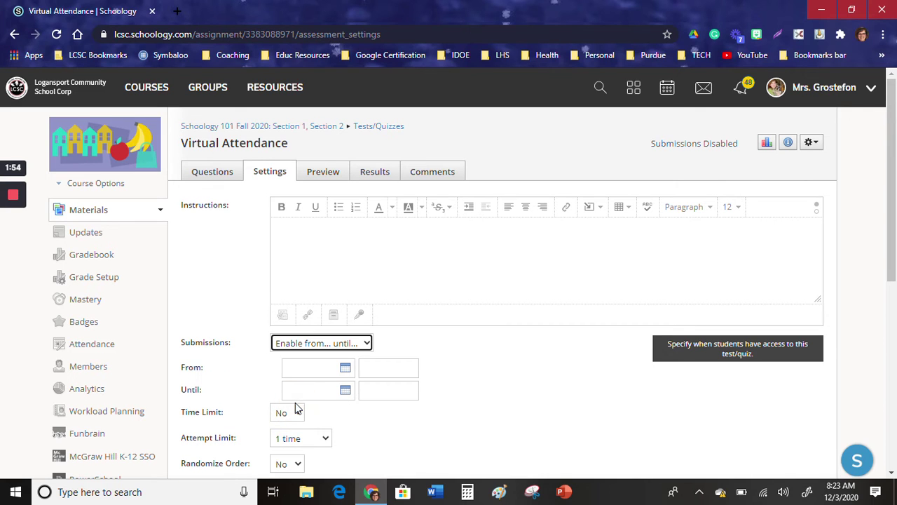
pyautogui.click(344, 367)
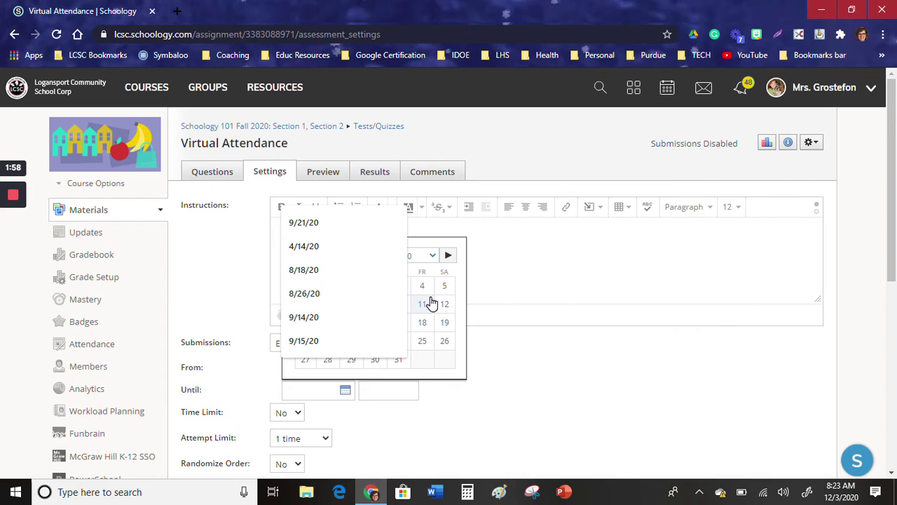
pyautogui.click(419, 362)
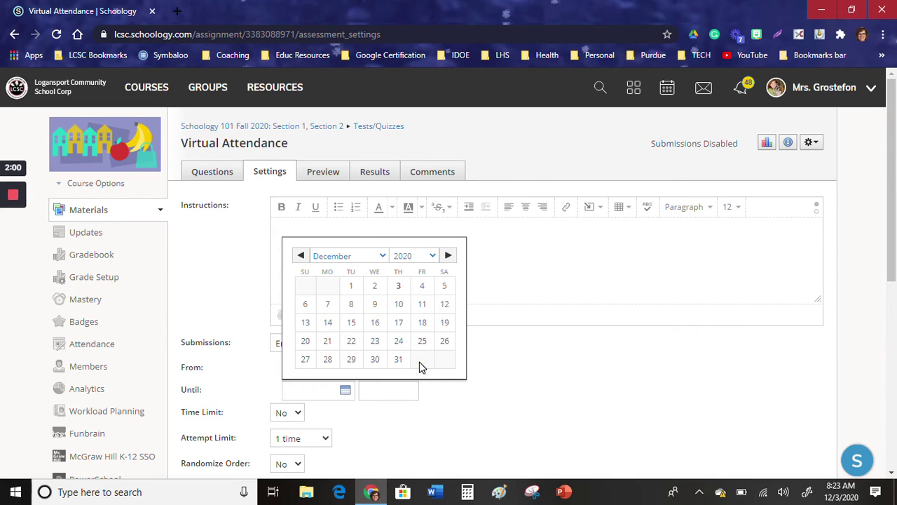
pyautogui.click(401, 288)
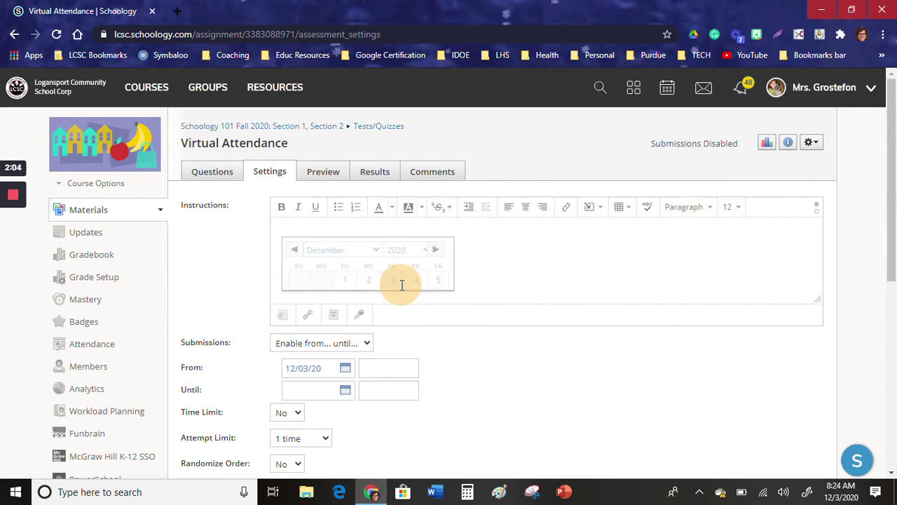
pyautogui.click(386, 368)
pyautogui.click(382, 400)
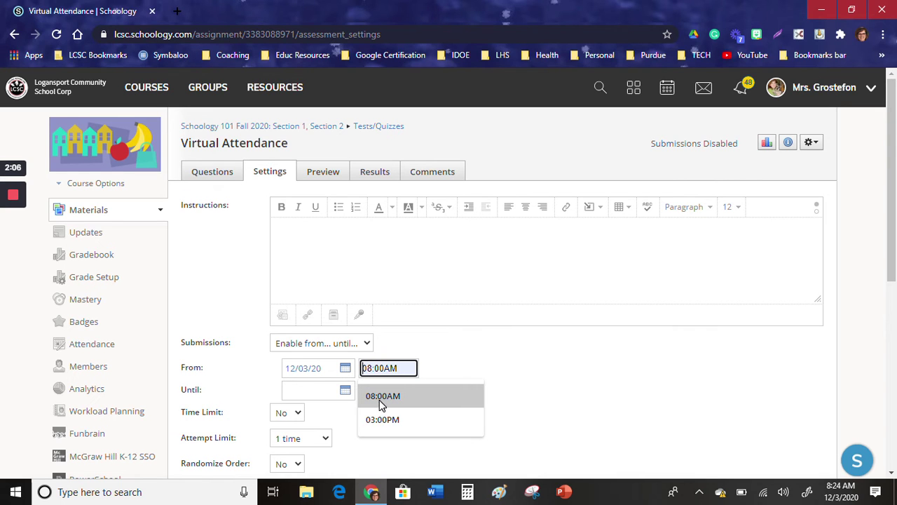
# Set submissions to end on 12/03/20 at 03:00PM and save the quiz settings.
pyautogui.click(346, 392)
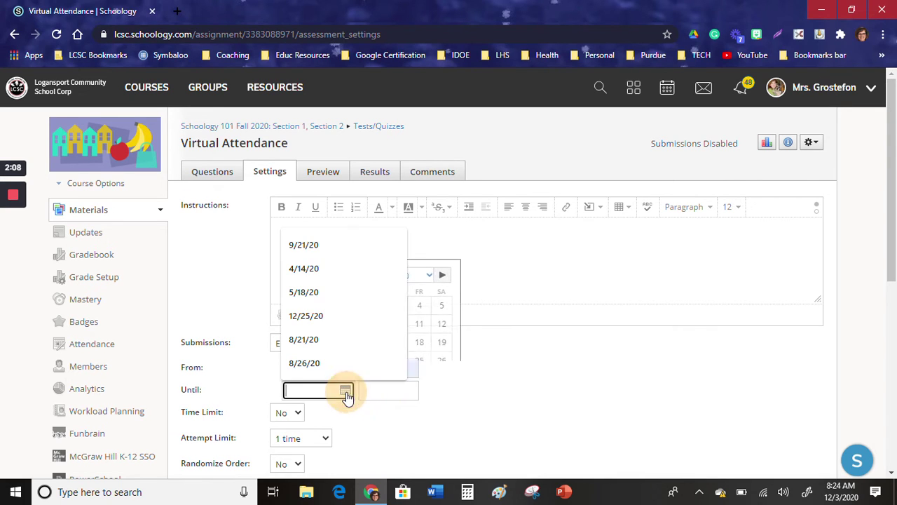
pyautogui.click(424, 385)
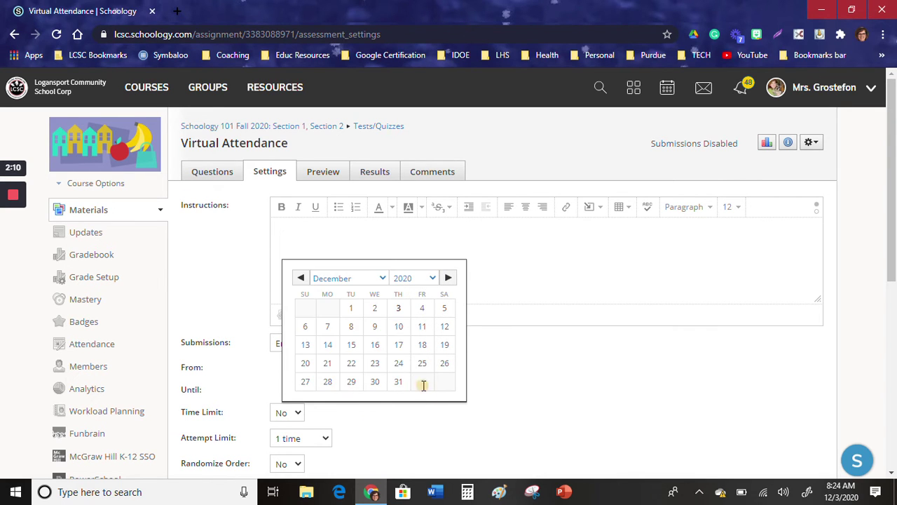
pyautogui.click(400, 307)
pyautogui.click(373, 390)
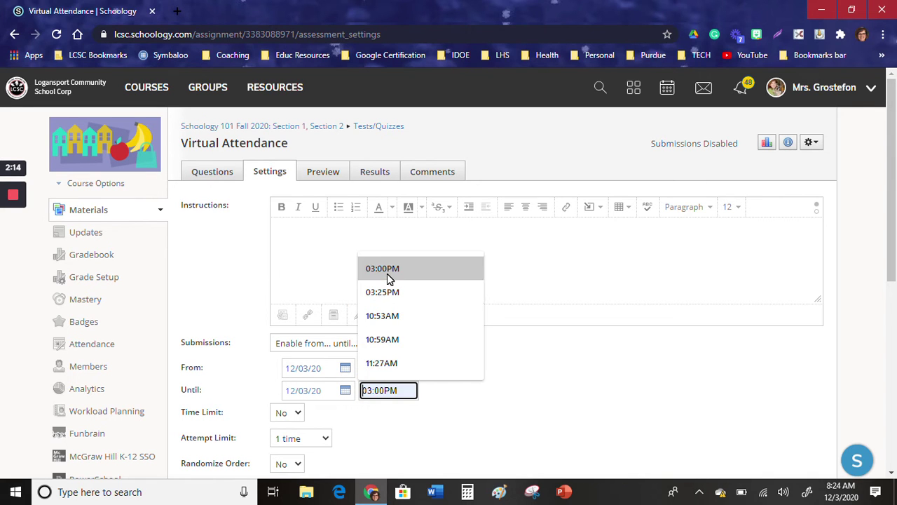
pyautogui.click(387, 274)
pyautogui.click(483, 400)
pyautogui.scroll(-2, 489, 405)
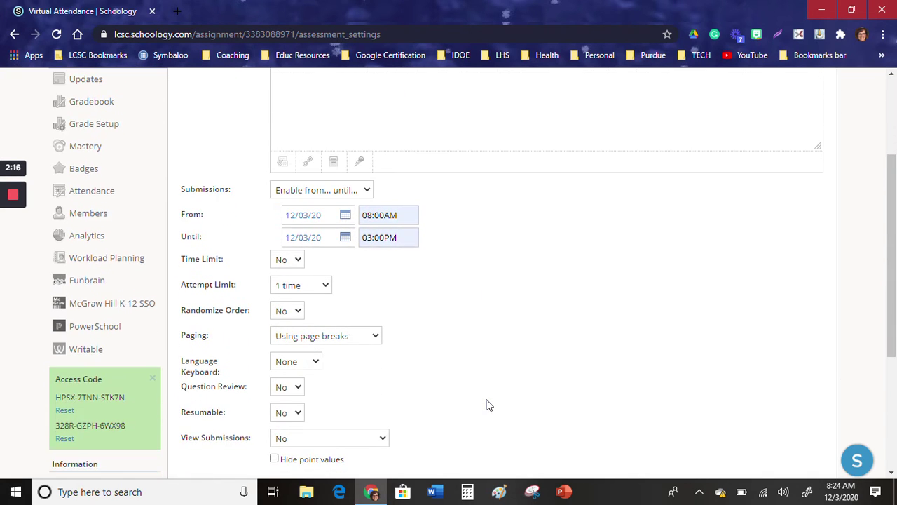
pyautogui.scroll(-2, 489, 405)
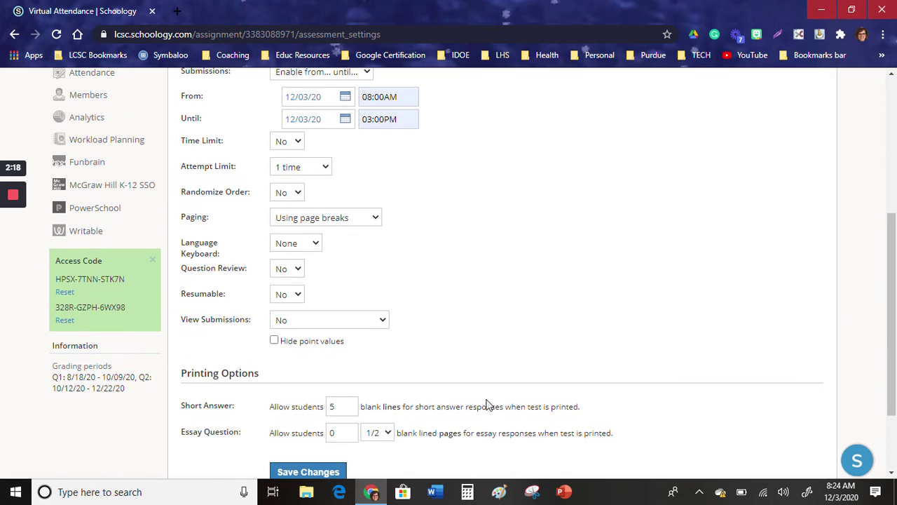
pyautogui.scroll(-2, 489, 405)
pyautogui.click(287, 371)
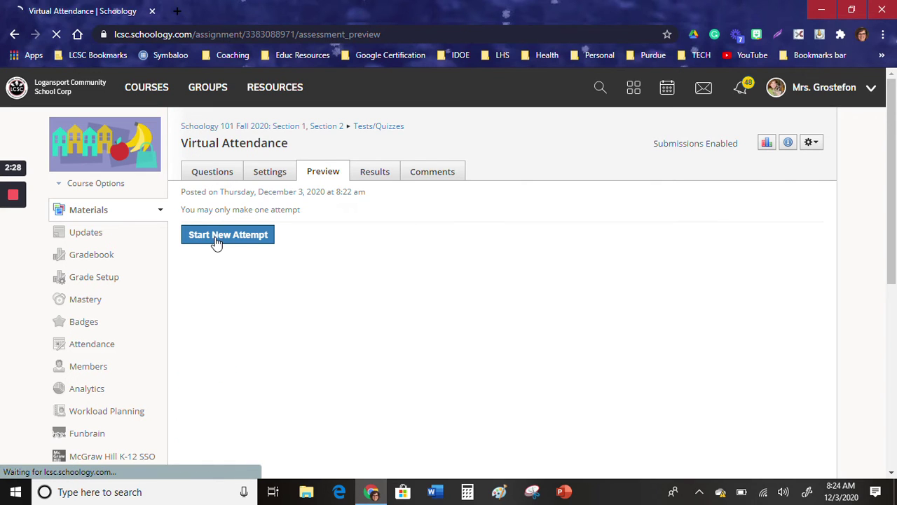
# Start a preview attempt to view the question as students see it, and leave it for the quiz results.
pyautogui.click(214, 238)
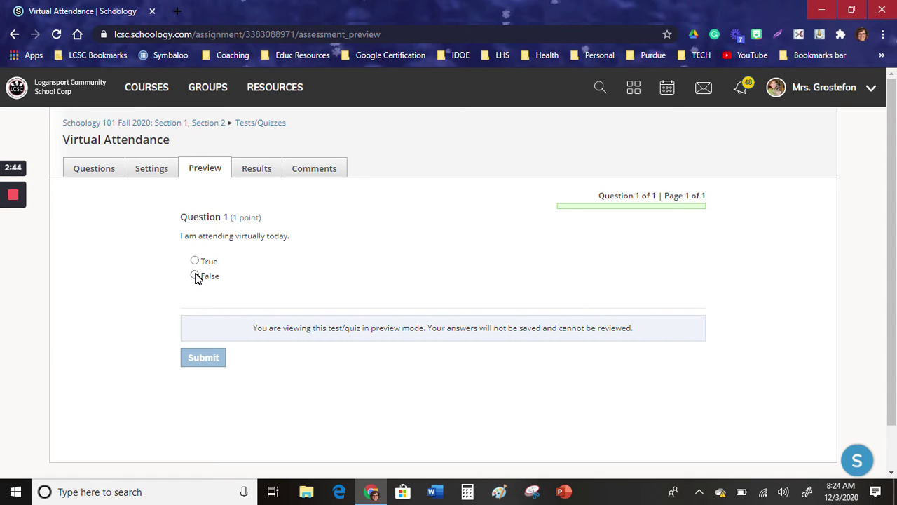
pyautogui.click(251, 168)
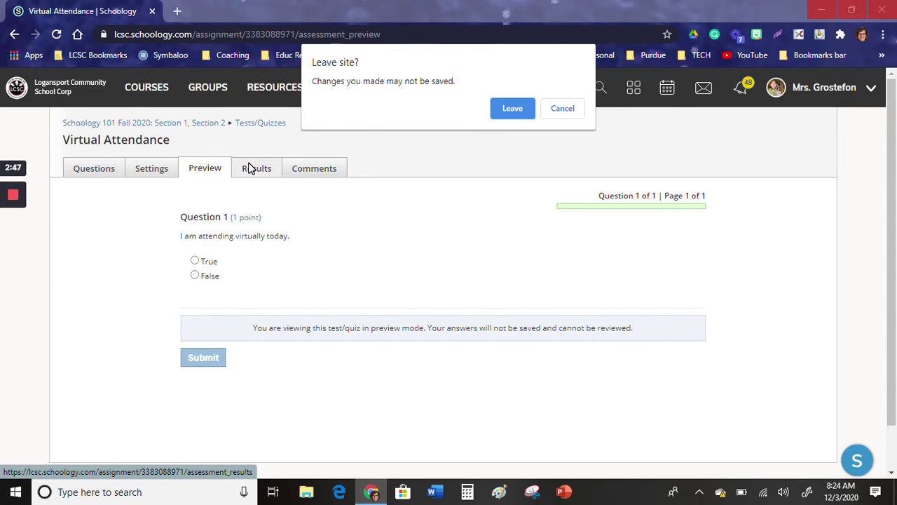
pyautogui.click(509, 114)
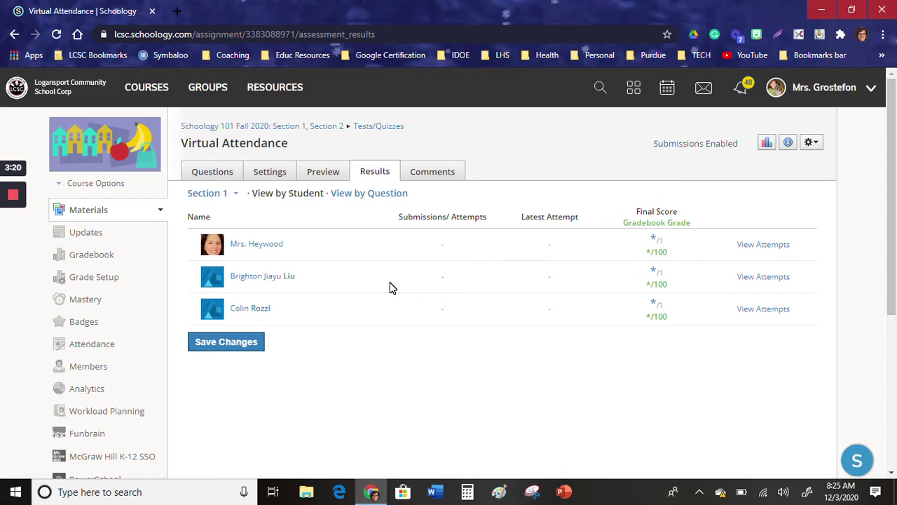
pyautogui.moveTo(17, 201)
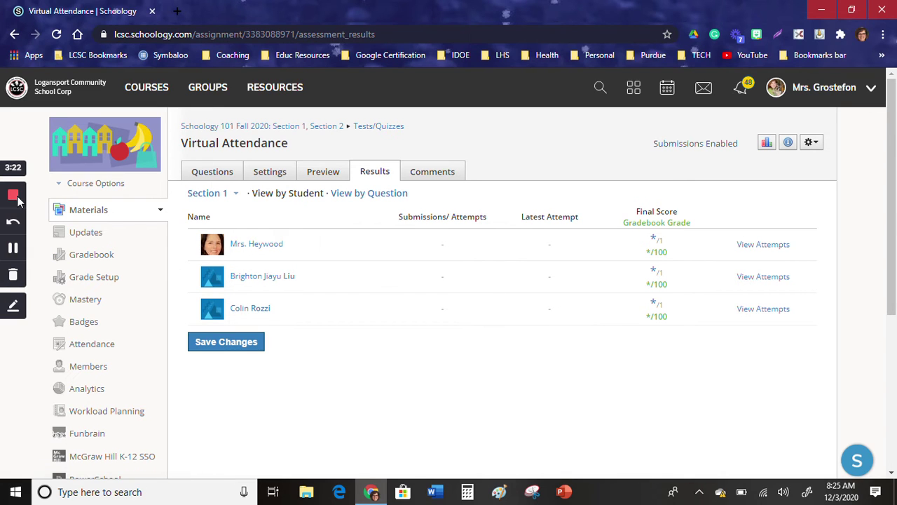
pyautogui.click(14, 250)
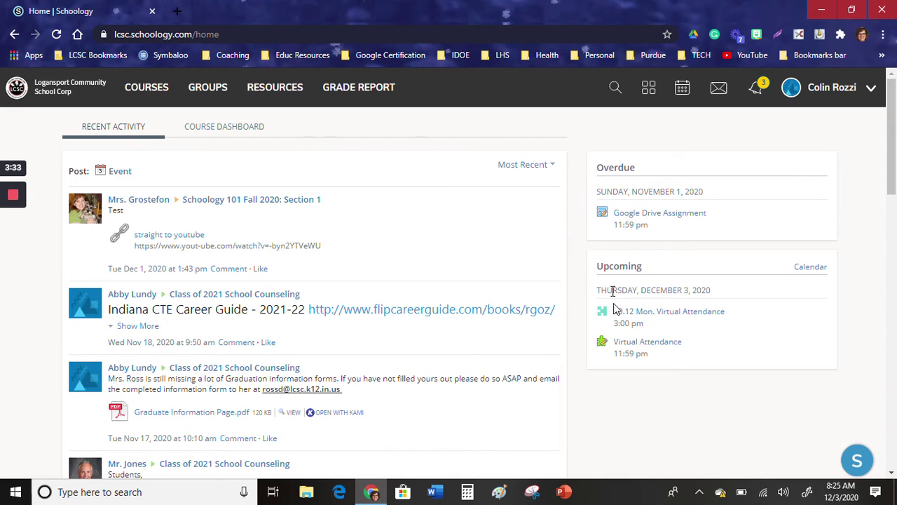
# Open the Virtual Attendance quiz due December 3 as the student, start an attempt, answer True and submit the assessment.
pyautogui.click(637, 342)
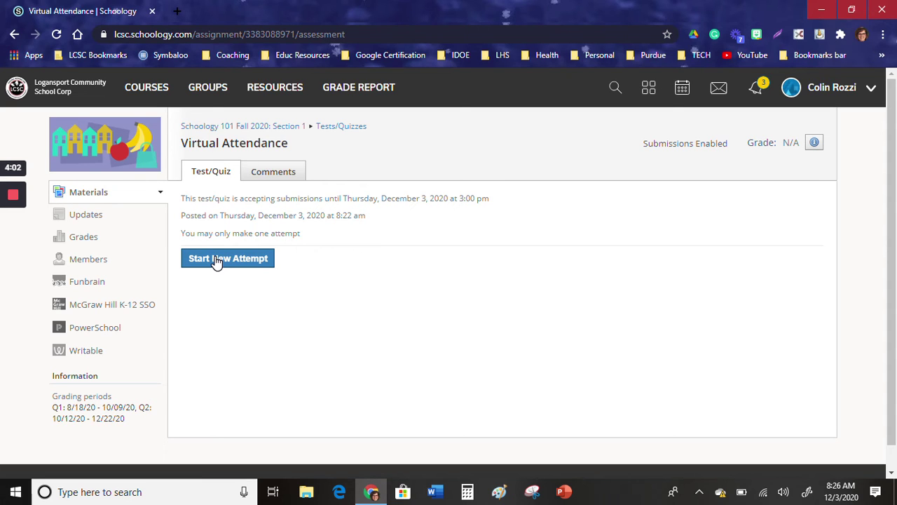
pyautogui.click(216, 258)
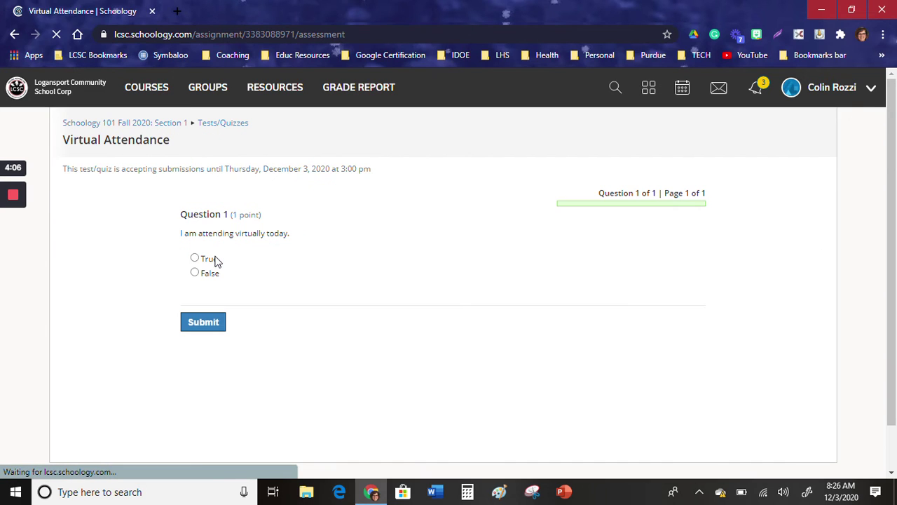
pyautogui.click(196, 260)
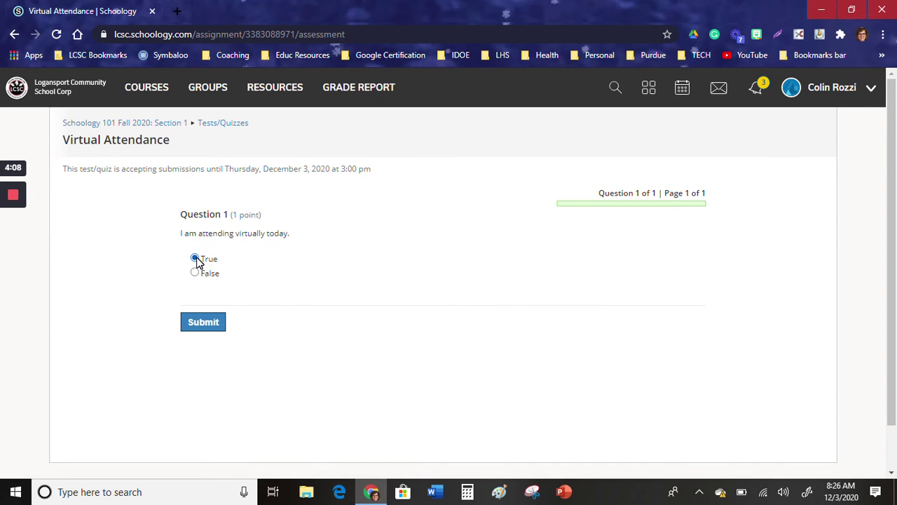
pyautogui.click(199, 325)
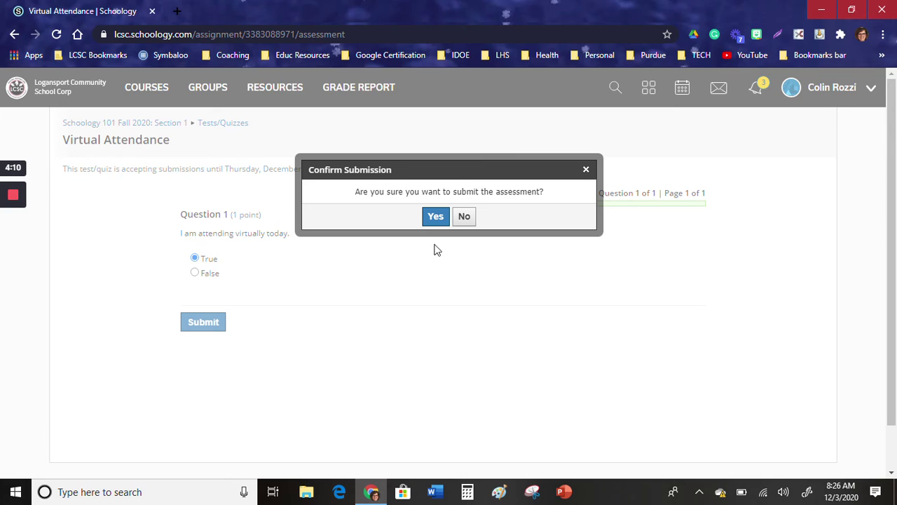
pyautogui.click(434, 218)
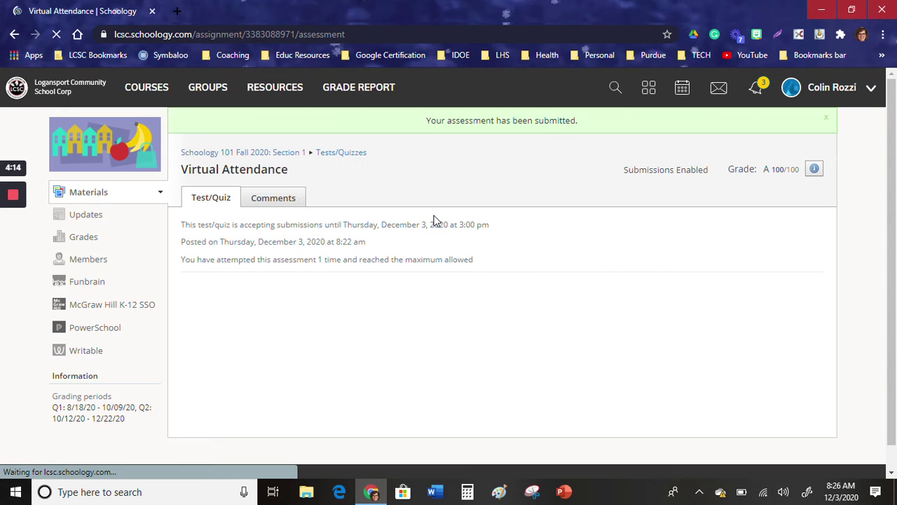
pyautogui.moveTo(12, 192)
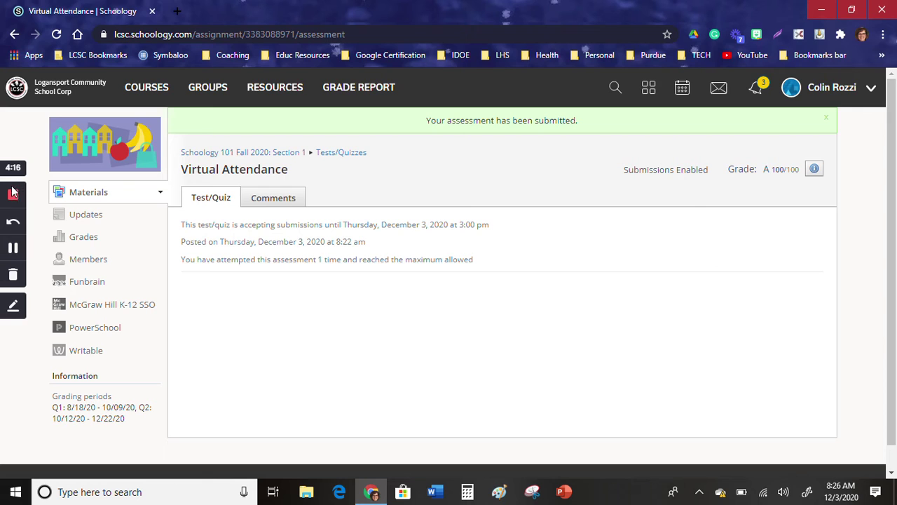
pyautogui.click(13, 247)
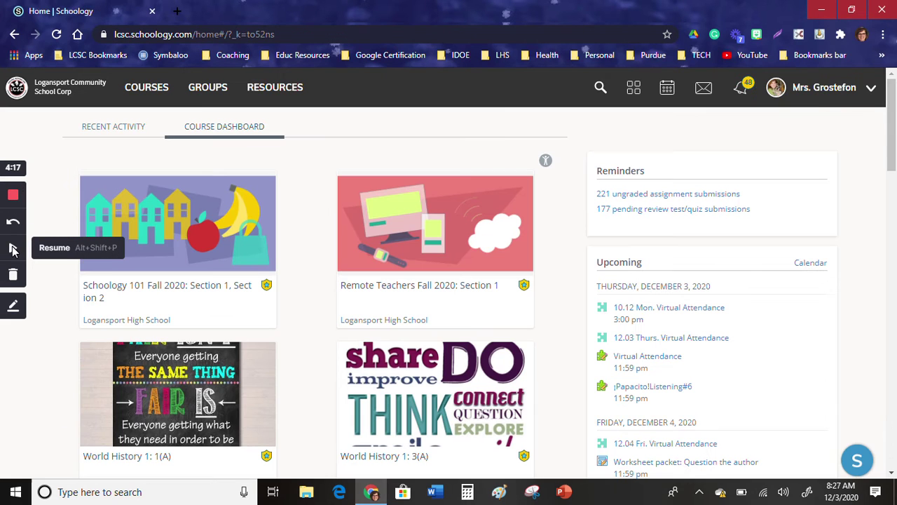
pyautogui.click(13, 247)
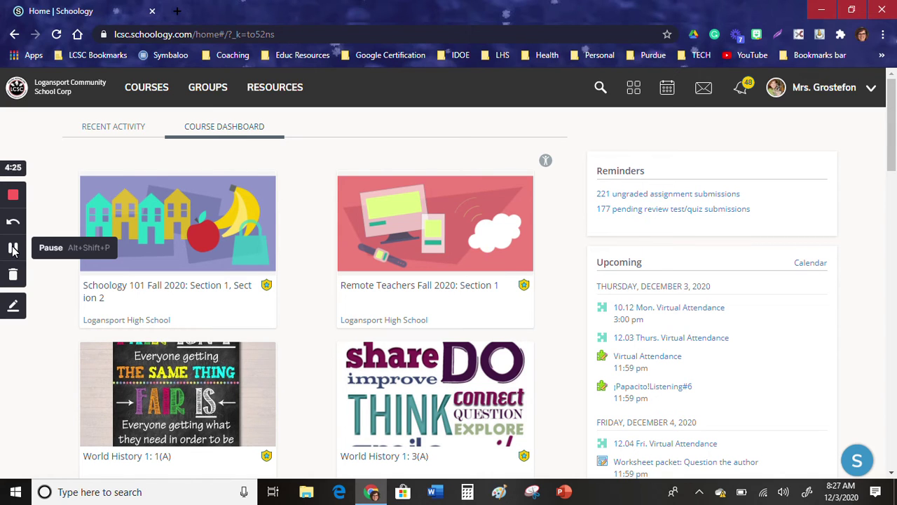
# From the teacher account, open the Virtual Attendance quiz in Schoology 101 Fall 2020 and review its results by student.
pyautogui.click(146, 87)
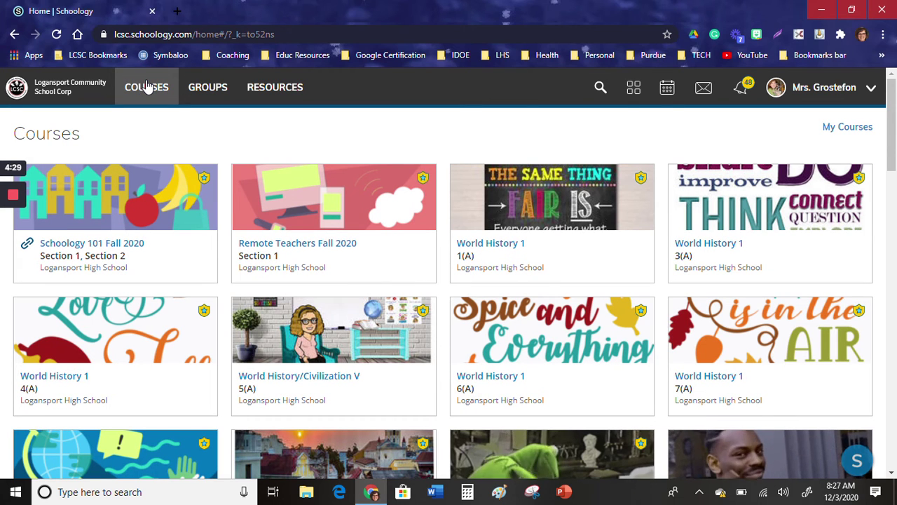
pyautogui.click(103, 212)
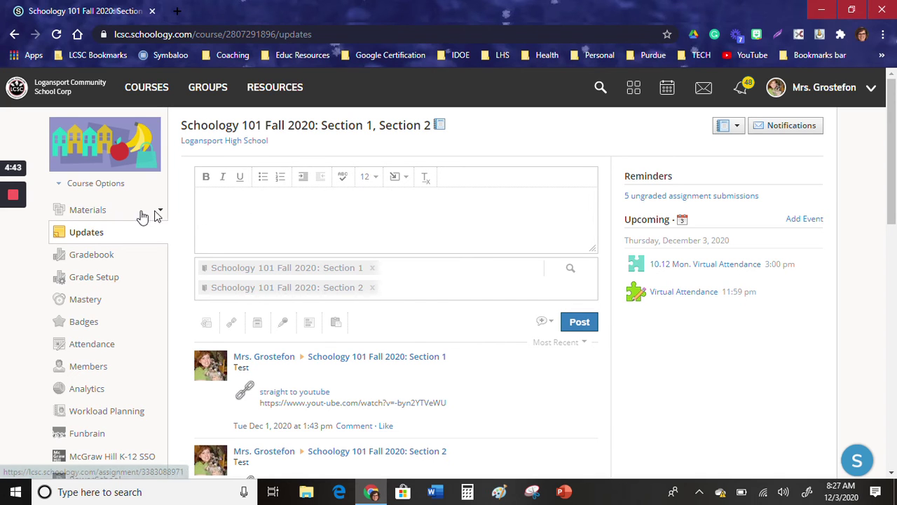
pyautogui.click(96, 211)
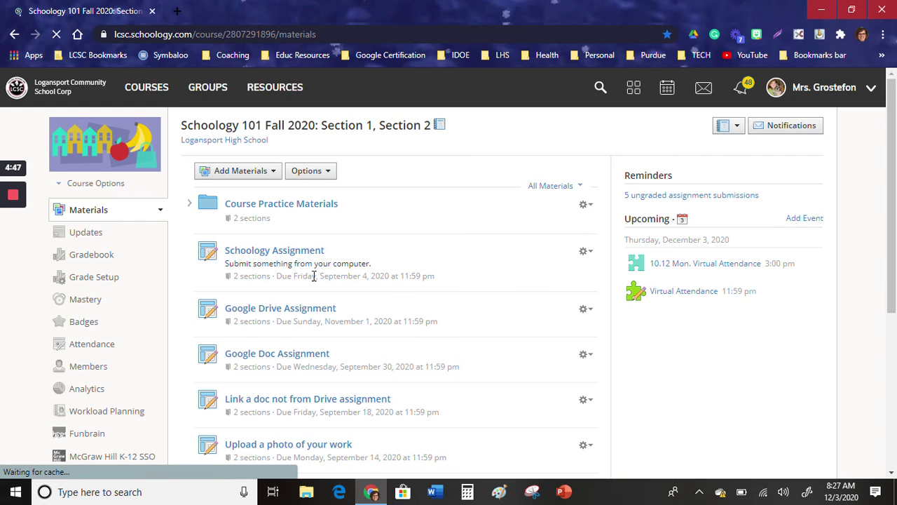
pyautogui.scroll(-5, 309, 276)
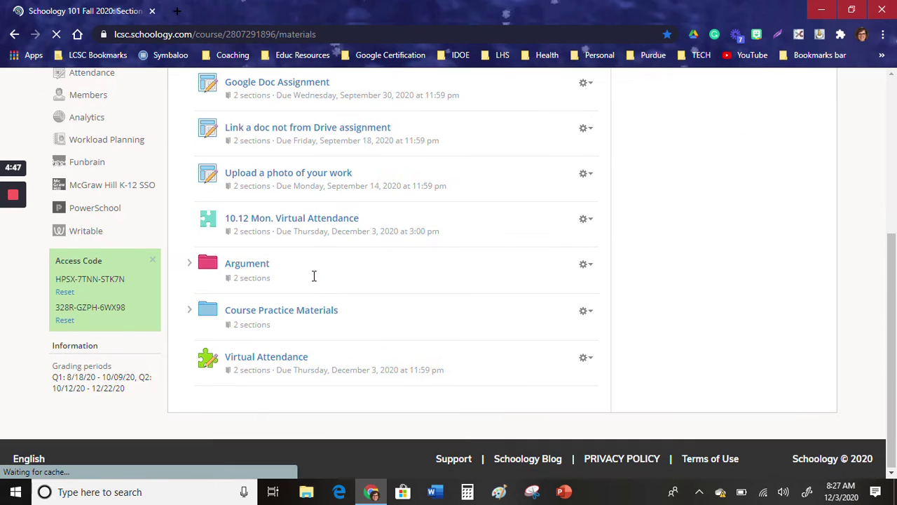
pyautogui.click(251, 360)
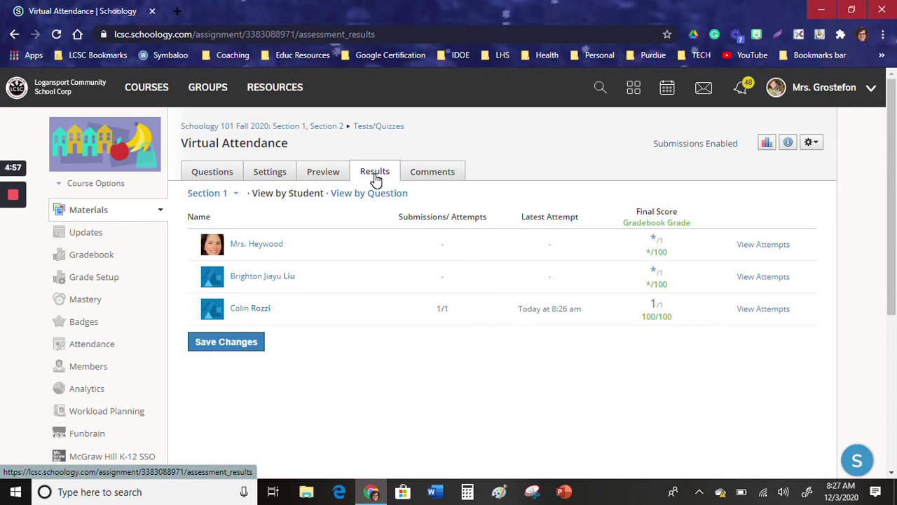
pyautogui.click(215, 173)
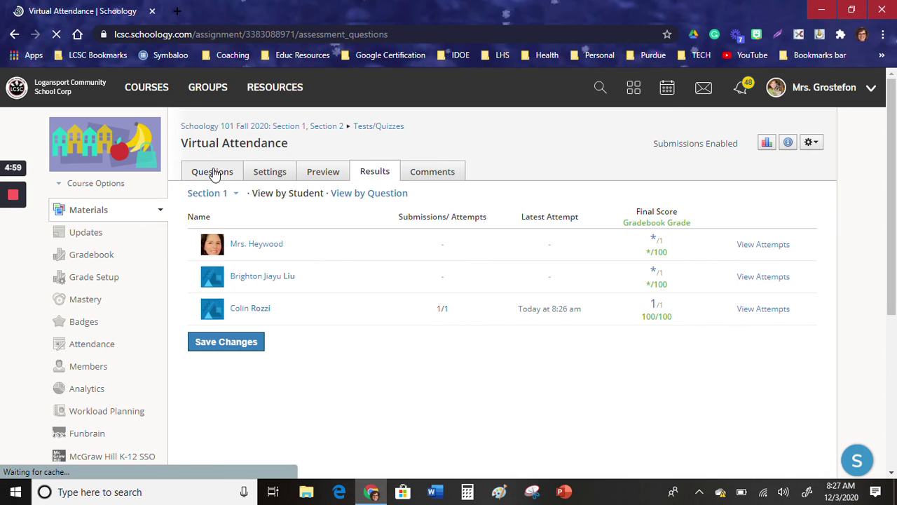
pyautogui.click(389, 173)
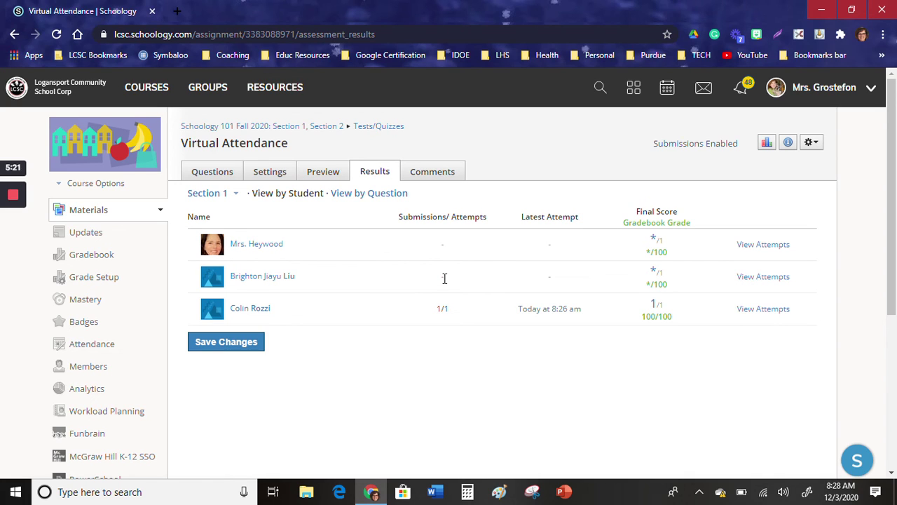
# Copy the quiz to Remote Teachers Fall 2020: Section 1 with due date 12/03/20, and open that course's materials.
pyautogui.click(195, 173)
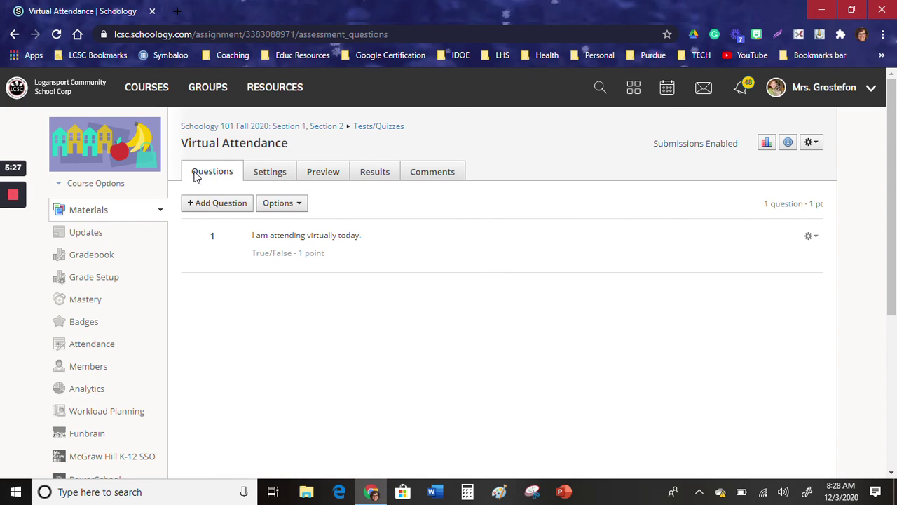
pyautogui.click(813, 143)
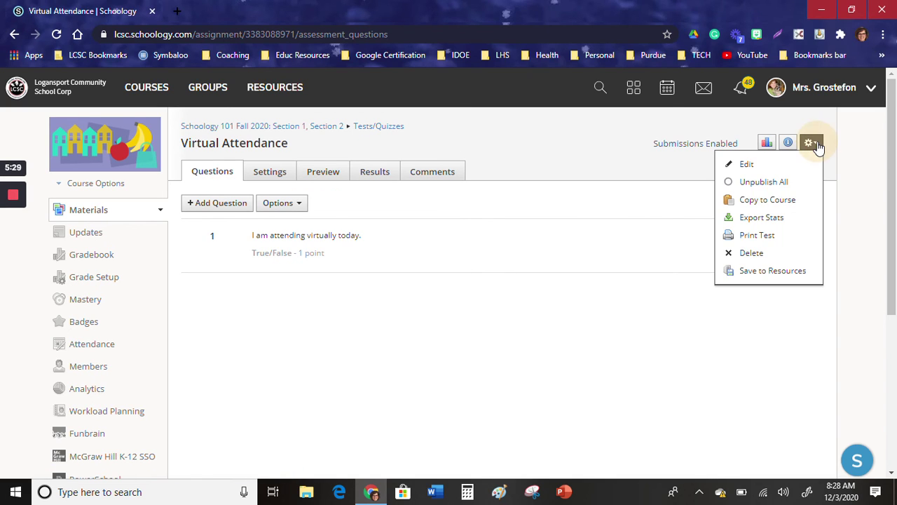
pyautogui.click(761, 201)
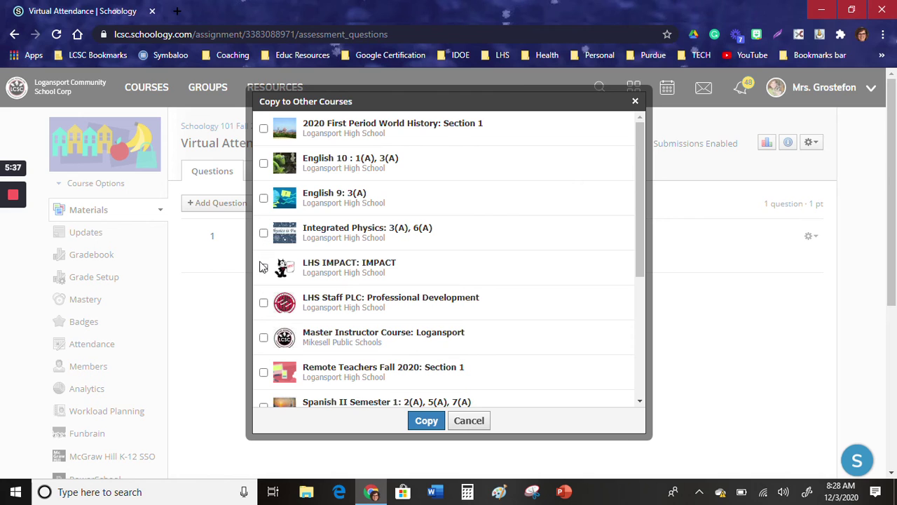
pyautogui.scroll(-2, 264, 330)
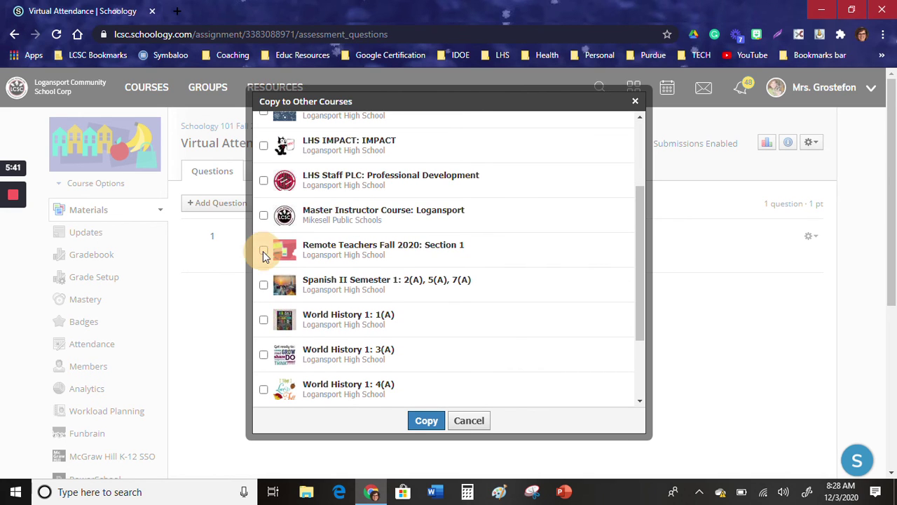
pyautogui.click(263, 251)
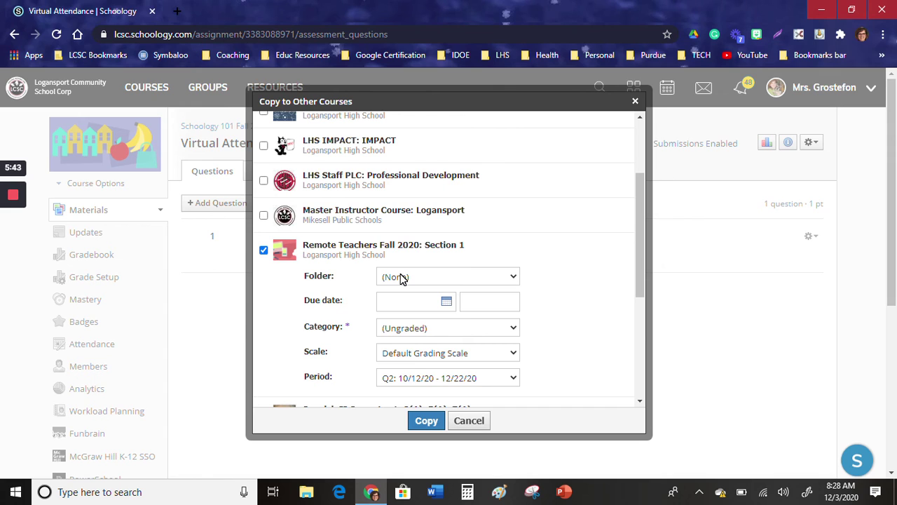
pyautogui.click(445, 302)
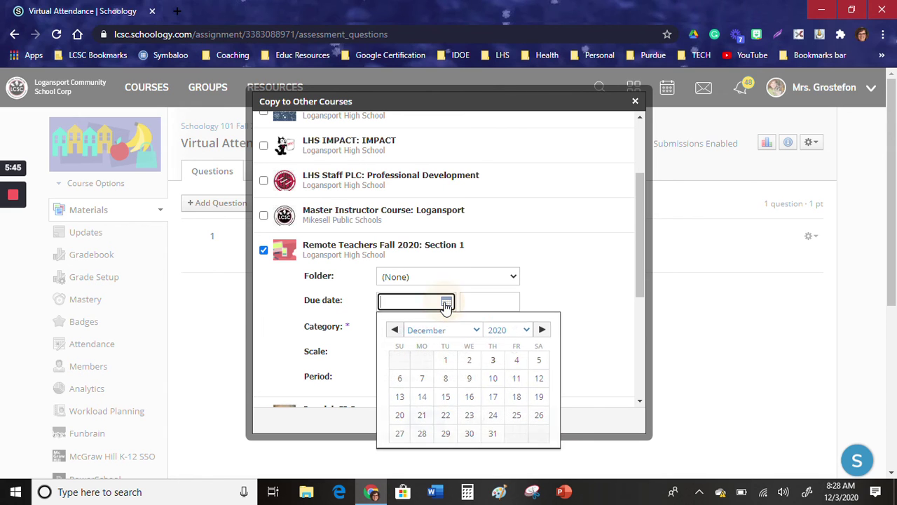
pyautogui.click(493, 360)
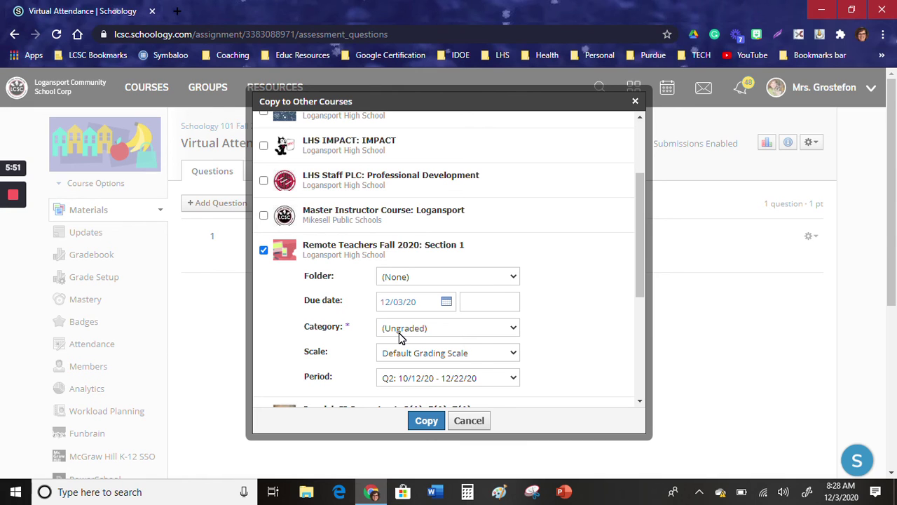
pyautogui.click(422, 427)
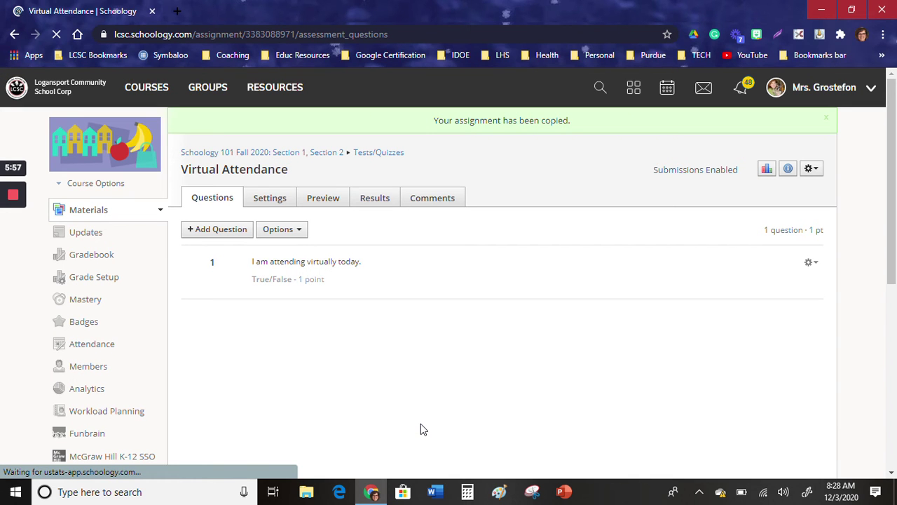
pyautogui.click(144, 85)
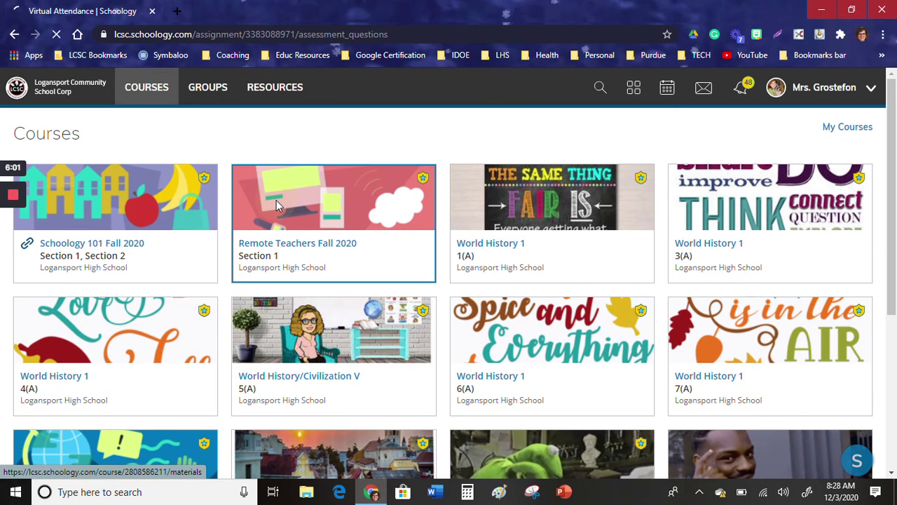
pyautogui.click(276, 200)
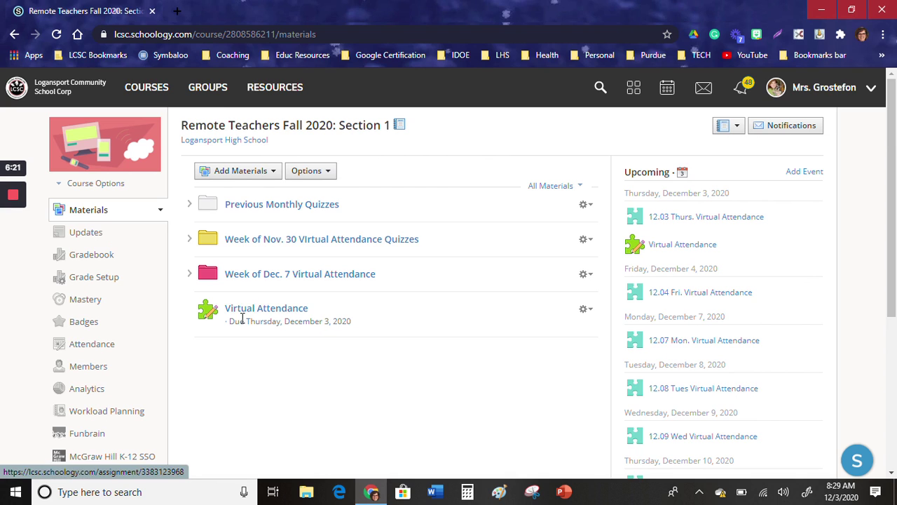
pyautogui.click(265, 171)
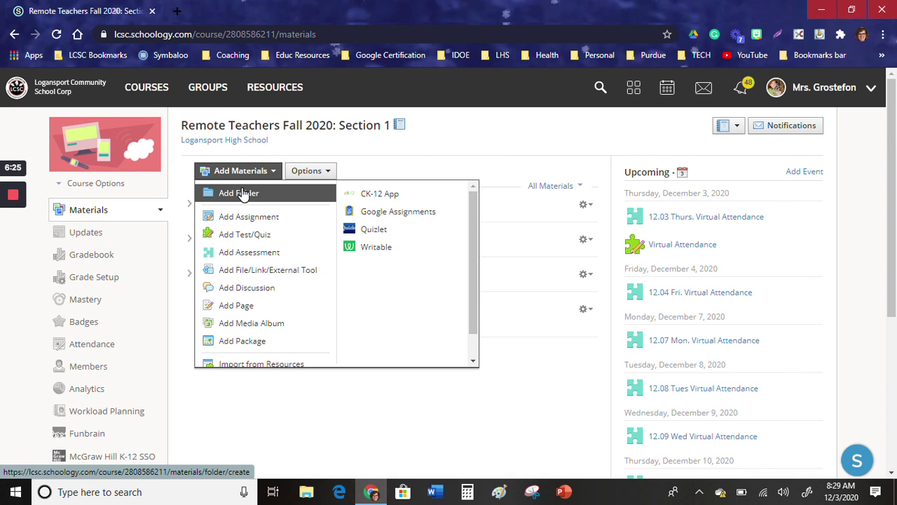
pyautogui.click(242, 192)
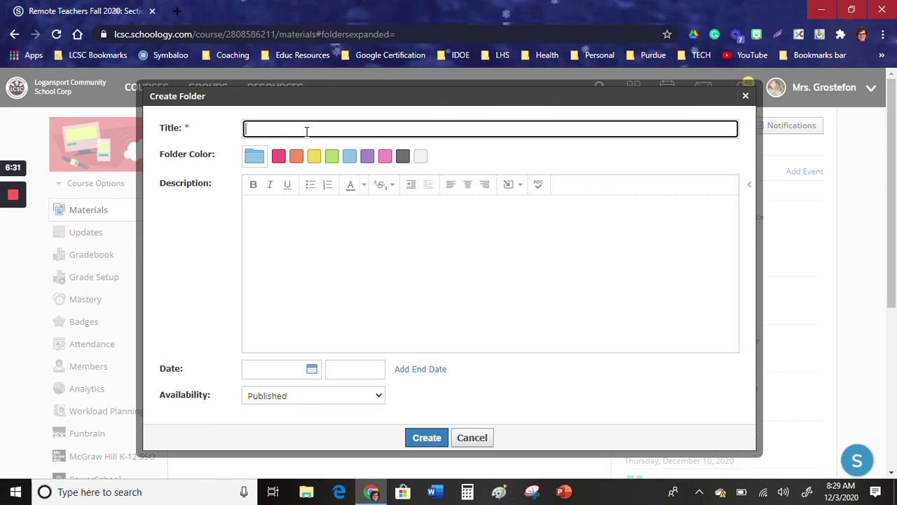
pyautogui.click(469, 448)
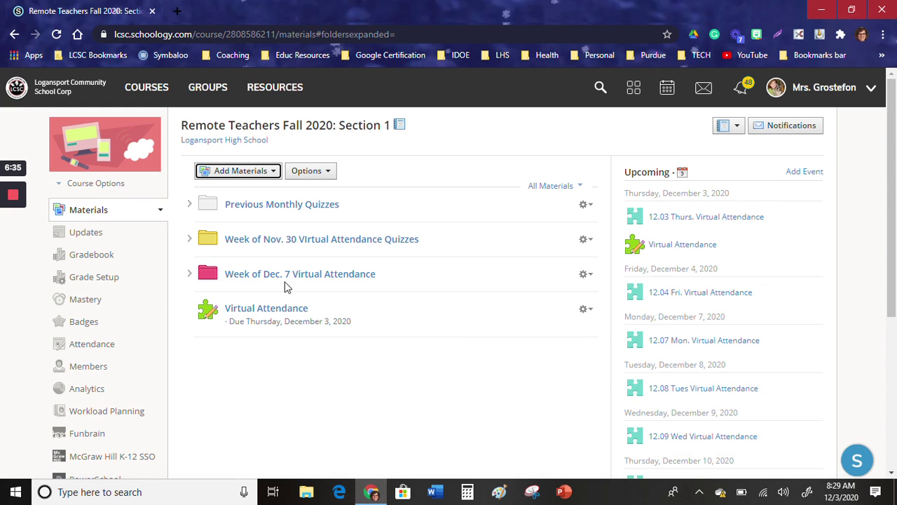
# Open the August 18-21 Attendance Quizzes folder inside Previous Monthly Quizzes and look through its daily quizzes.
pyautogui.click(263, 206)
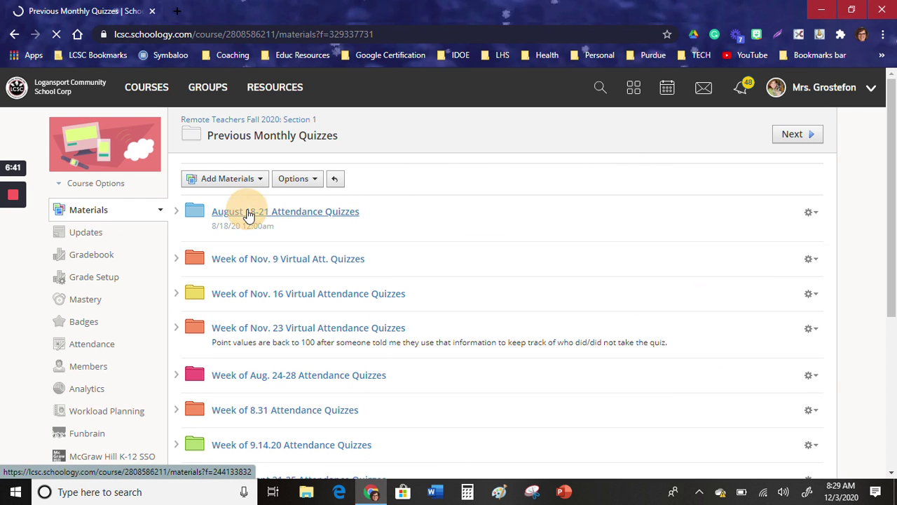
pyautogui.click(248, 212)
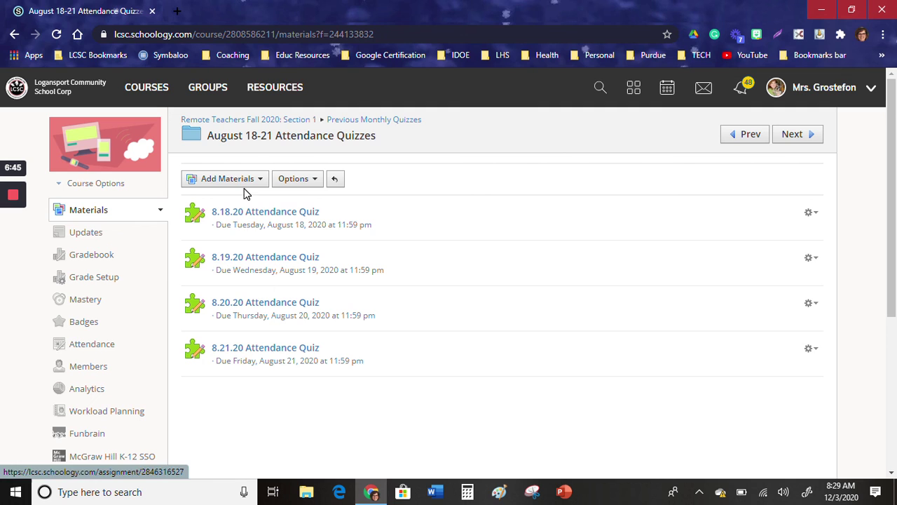
pyautogui.scroll(-4, 245, 376)
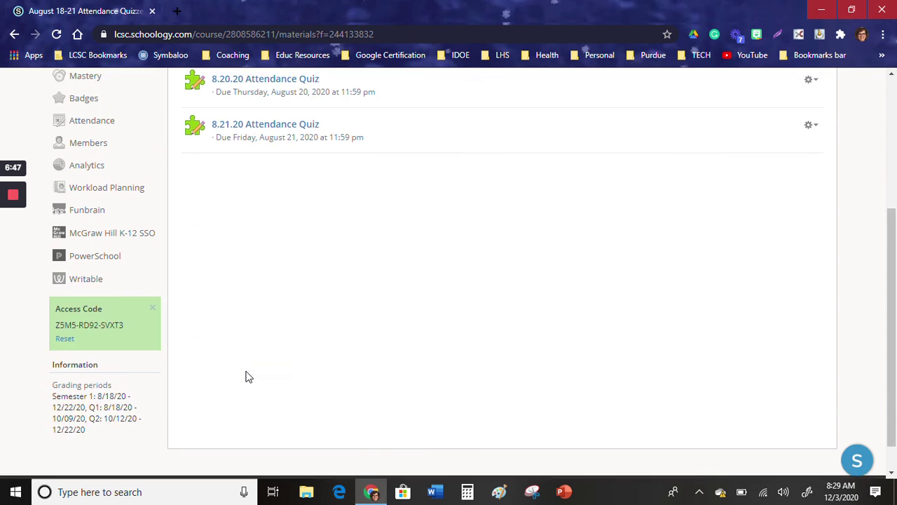
pyautogui.scroll(4, 246, 376)
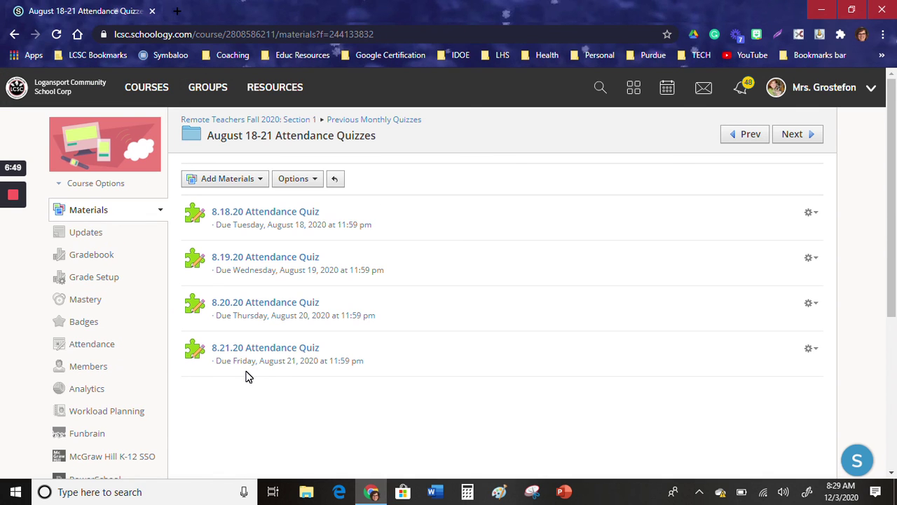